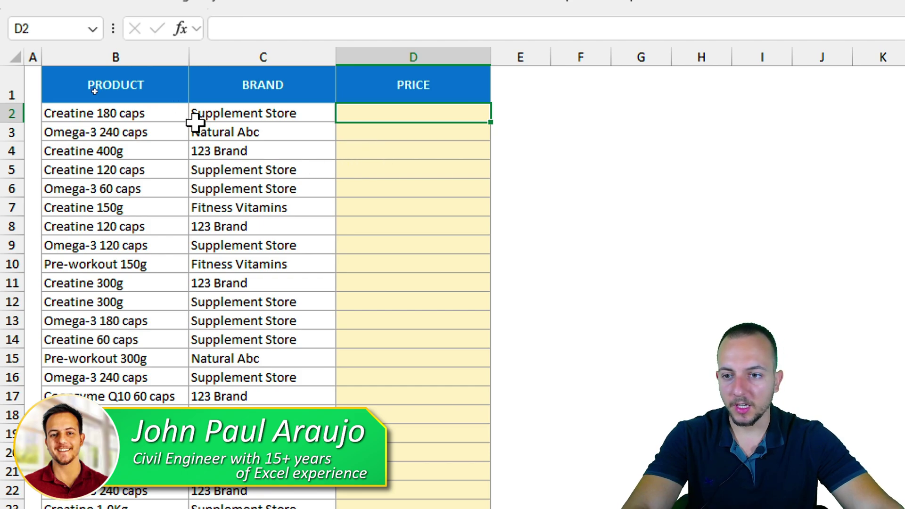
Start a VLOOKUP formula in cell D2 with the product in B2 as the lookup value.
{"action": "left_click", "coordinate": [156, 114]}
{"action": "left_click", "coordinate": [221, 114]}
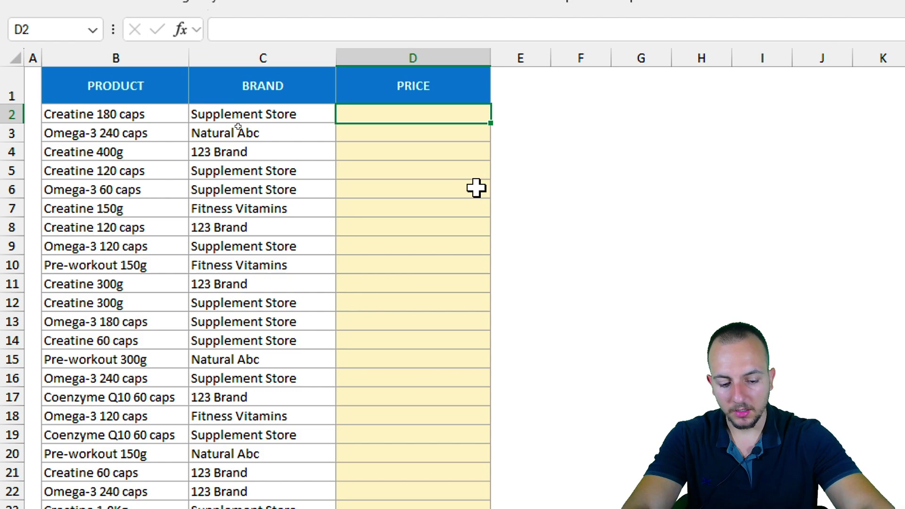
{"action": "type", "text": "=vloo"}
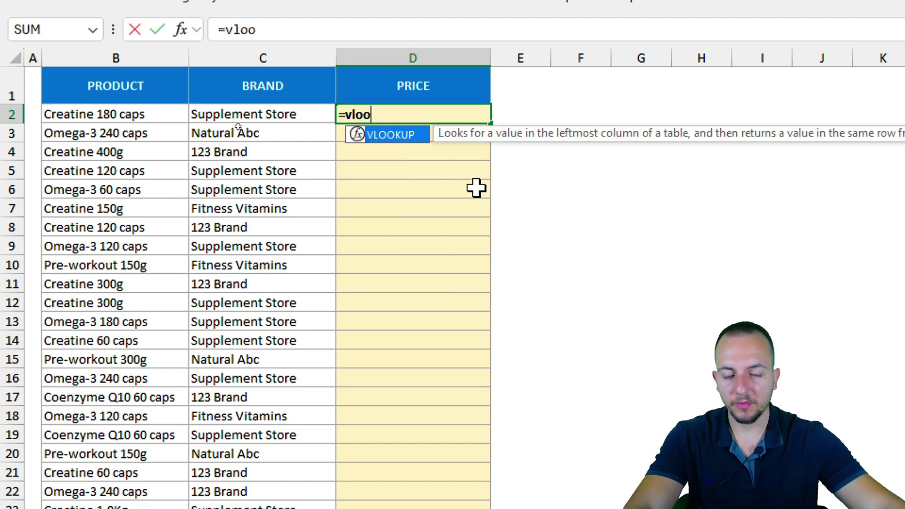
{"action": "double_click", "coordinate": [378, 137]}
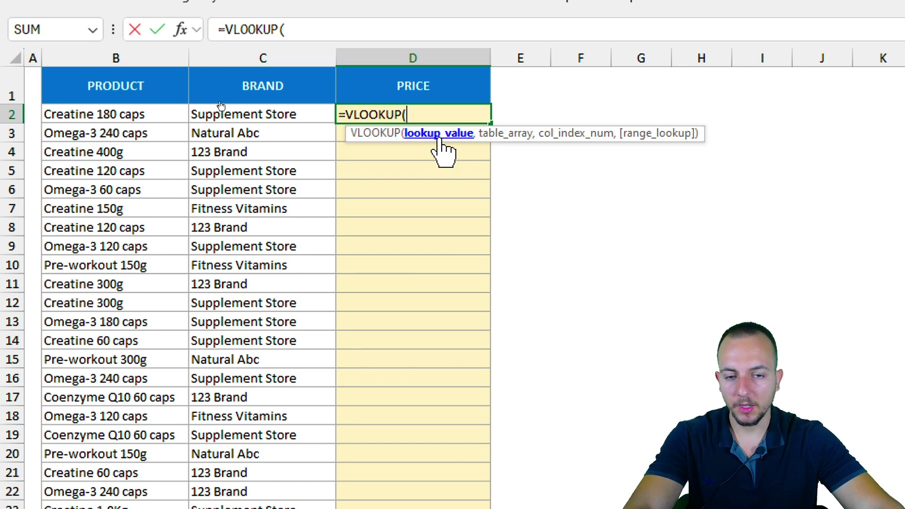
{"action": "left_click", "coordinate": [154, 115]}
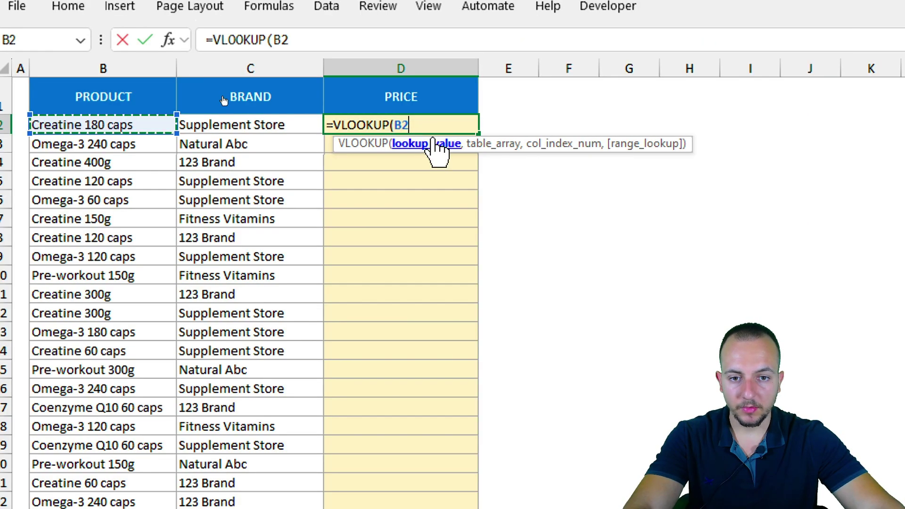
Set the VLOOKUP table array to the price table's products and brand prices, R2:V15.
{"action": "type", "text": ","}
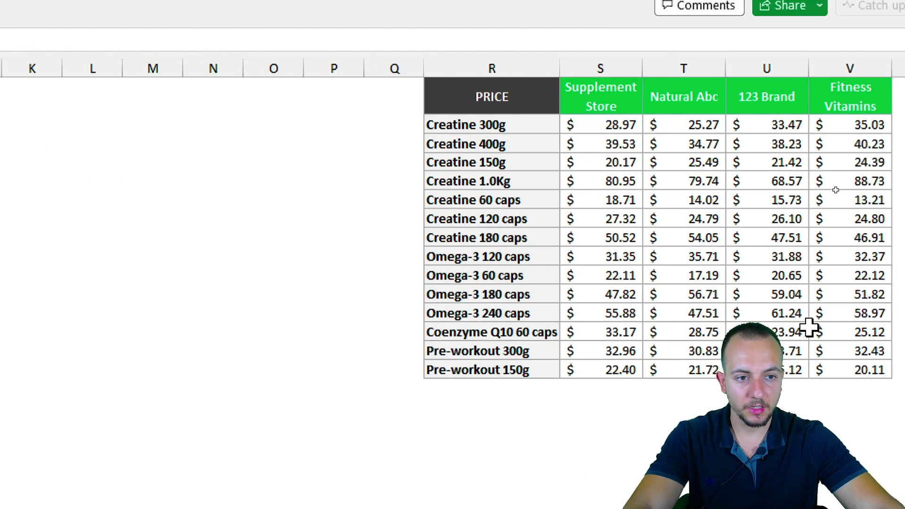
{"action": "left_click_drag", "start_coordinate": [445, 125], "coordinate": [432, 369]}
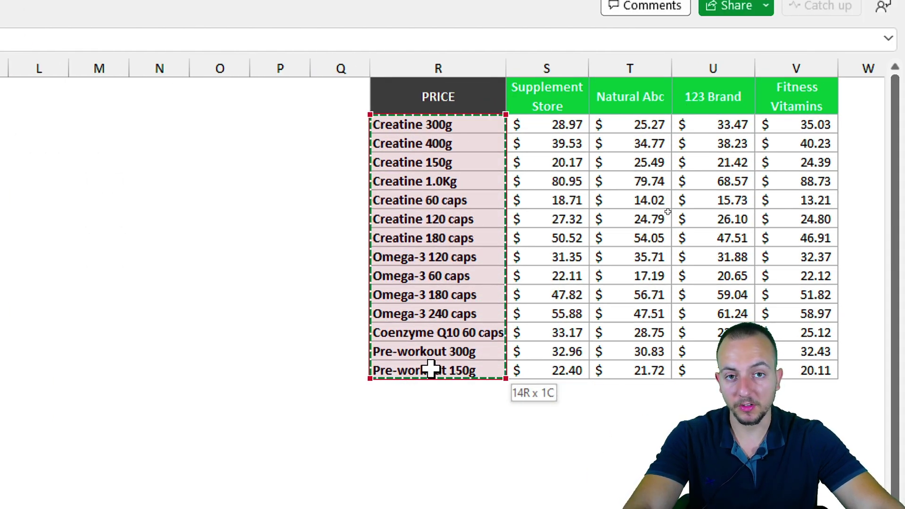
{"action": "left_click_drag", "start_coordinate": [432, 369], "coordinate": [843, 215]}
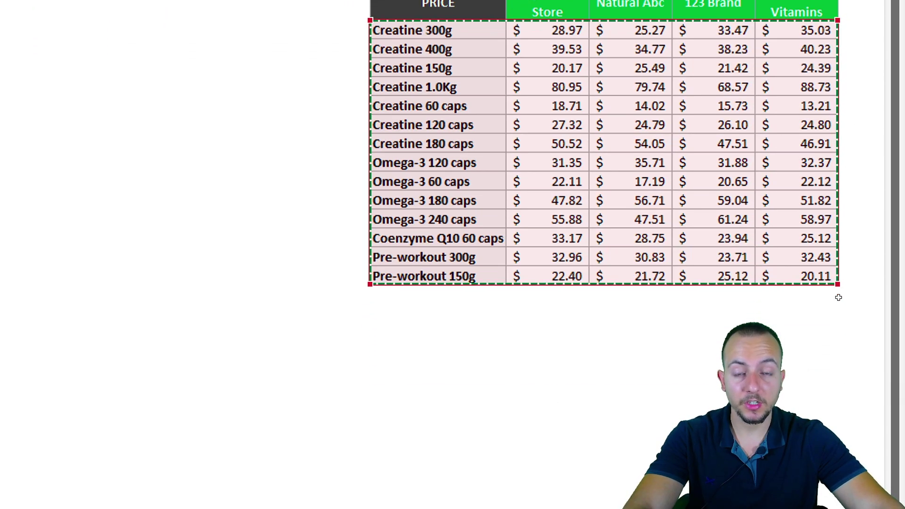
{"action": "key", "text": "Escape"}
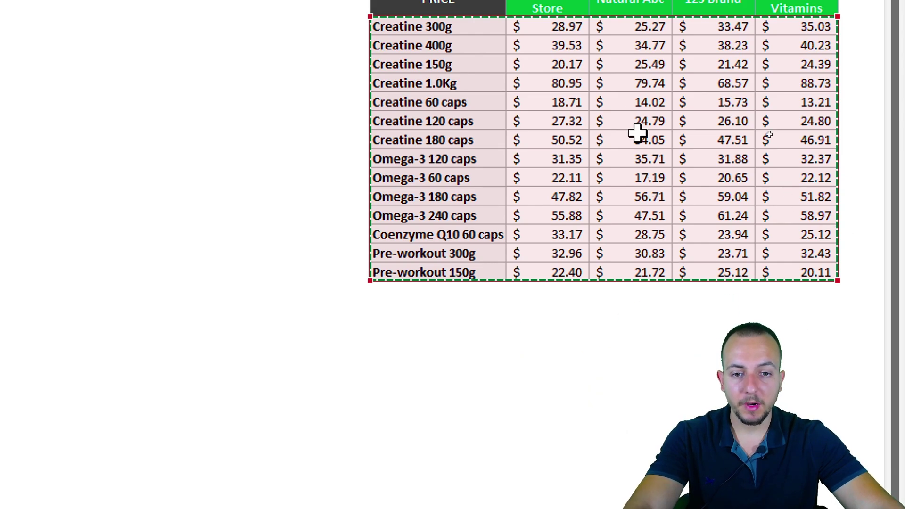
{"action": "left_click", "coordinate": [350, 81]}
{"action": "left_click_drag", "start_coordinate": [359, 63], "coordinate": [843, 342]}
{"action": "mouse_move", "coordinate": [43, 139]}
{"action": "left_mouse_down"}
{"action": "mouse_move", "coordinate": [194, 181]}
{"action": "mouse_move", "coordinate": [205, 164]}
{"action": "mouse_move", "coordinate": [204, 183]}
{"action": "left_mouse_up"}
{"action": "left_click_drag", "start_coordinate": [204, 320], "coordinate": [204, 223]}
{"action": "key", "text": "ctrl+z"}
{"action": "key", "text": "ctrl+z"}
{"action": "key", "text": "ctrl+z"}
{"action": "key", "text": "ctrl+z"}
{"action": "left_click_drag", "start_coordinate": [51, 172], "coordinate": [136, 161]}
{"action": "left_click_drag", "start_coordinate": [56, 205], "coordinate": [152, 197]}
{"action": "left_click_drag", "start_coordinate": [60, 232], "coordinate": [178, 233]}
{"action": "left_click_drag", "start_coordinate": [50, 267], "coordinate": [178, 271]}
{"action": "left_click_drag", "start_coordinate": [66, 301], "coordinate": [187, 300]}
{"action": "left_click_drag", "start_coordinate": [93, 337], "coordinate": [218, 340]}
{"action": "left_click_drag", "start_coordinate": [156, 386], "coordinate": [218, 386]}
{"action": "left_click_drag", "start_coordinate": [95, 412], "coordinate": [198, 412]}
{"action": "left_click_drag", "start_coordinate": [84, 449], "coordinate": [142, 448]}
{"action": "key", "text": "ctrl+z"}
{"action": "key", "text": "ctrl+z"}
{"action": "key", "text": "ctrl+z"}
{"action": "key", "text": "ctrl+z"}
{"action": "key", "text": "ctrl+z"}
{"action": "key", "text": "ctrl+z"}
{"action": "key", "text": "ctrl+z"}
{"action": "key", "text": "ctrl+z"}
{"action": "key", "text": "ctrl+z"}
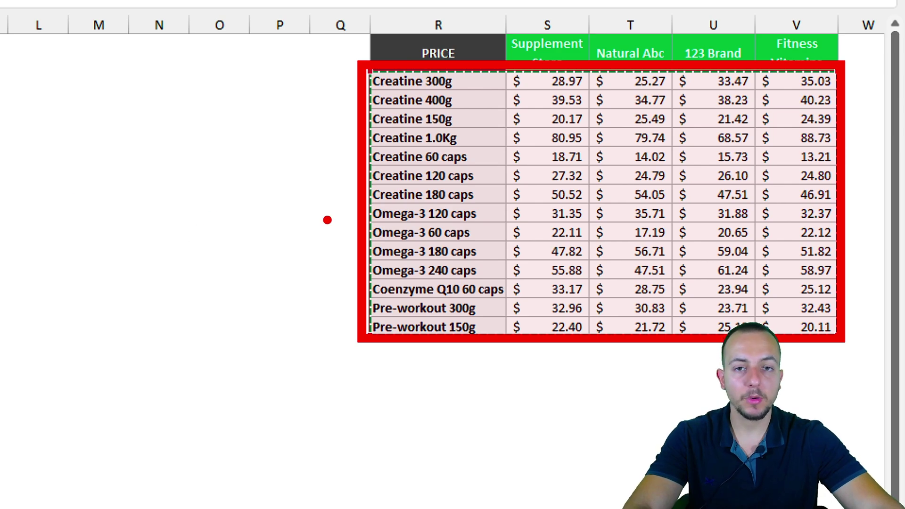
{"action": "mouse_move", "coordinate": [348, 200]}
{"action": "left_mouse_down"}
{"action": "mouse_move", "coordinate": [272, 137]}
{"action": "mouse_move", "coordinate": [222, 115]}
{"action": "left_mouse_up"}
{"action": "key", "text": "ctrl+z"}
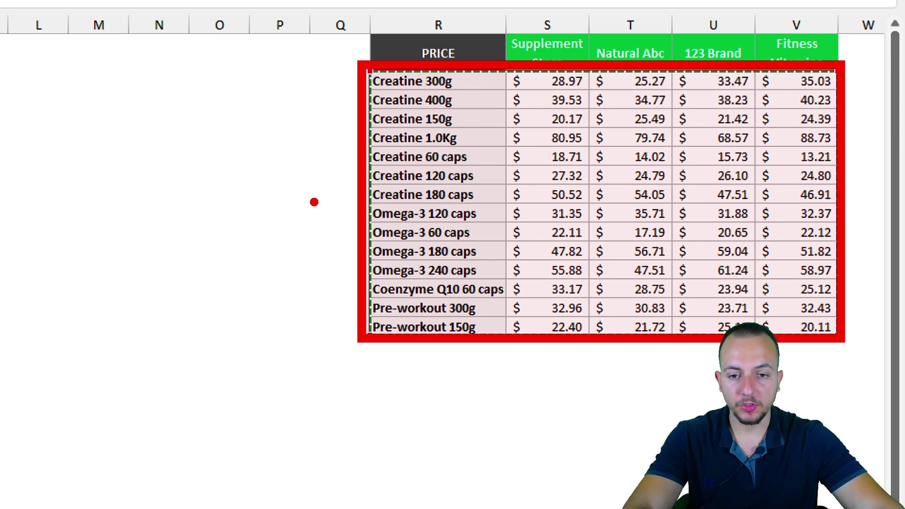
{"action": "left_click_drag", "start_coordinate": [343, 189], "coordinate": [200, 190]}
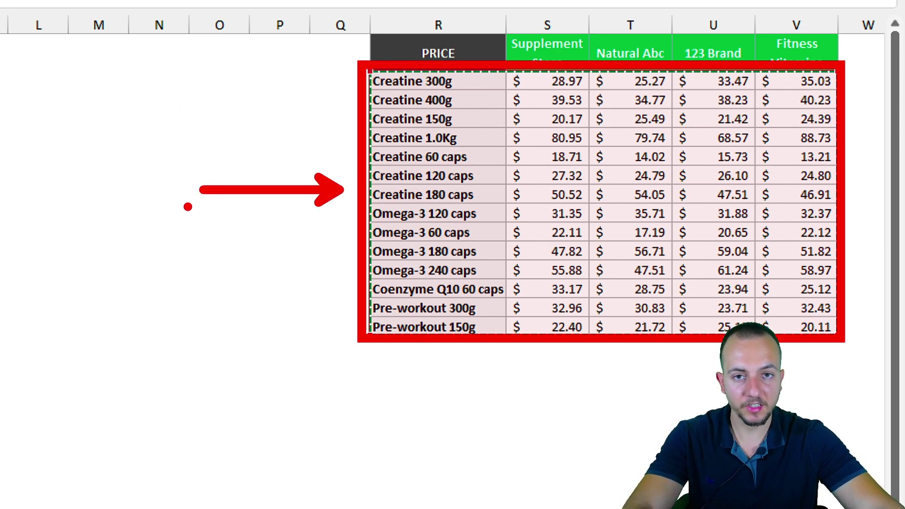
{"action": "key", "text": "Escape"}
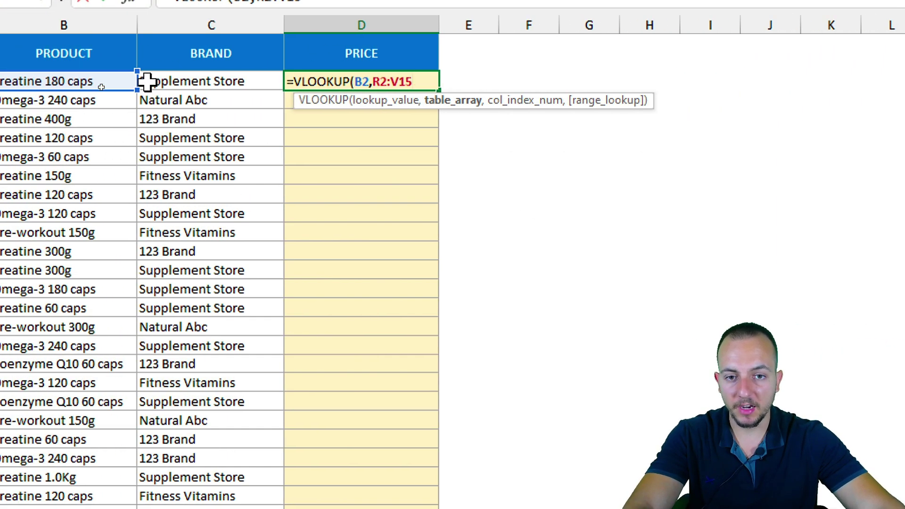
Lock the VLOOKUP table array as the absolute reference $R$2:$V$15 and proceed to the column index argument.
{"action": "key", "text": "F4"}
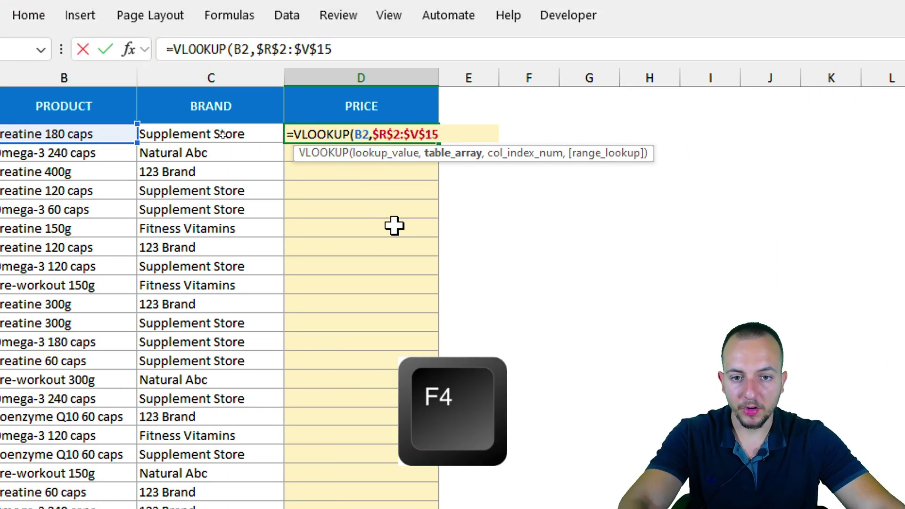
{"action": "left_click_drag", "start_coordinate": [378, 148], "coordinate": [330, 251]}
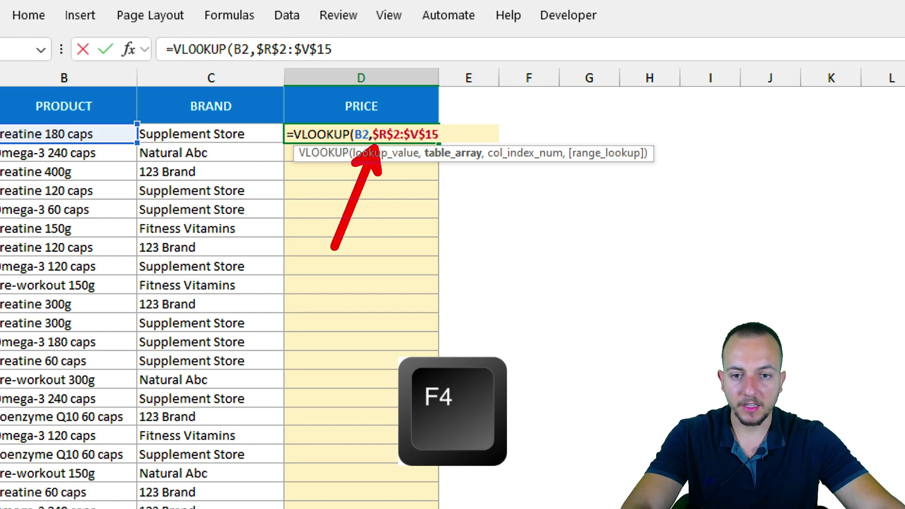
{"action": "left_click_drag", "start_coordinate": [398, 123], "coordinate": [431, 62]}
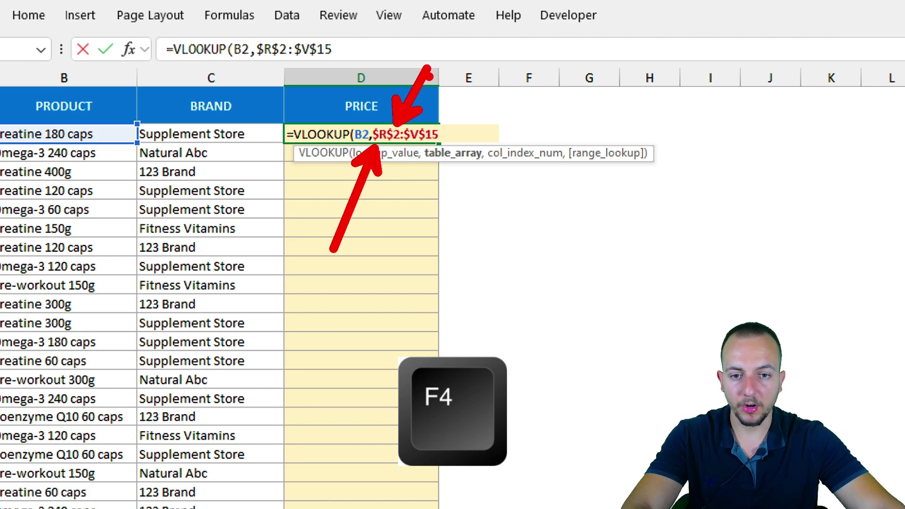
{"action": "left_click_drag", "start_coordinate": [406, 142], "coordinate": [397, 214]}
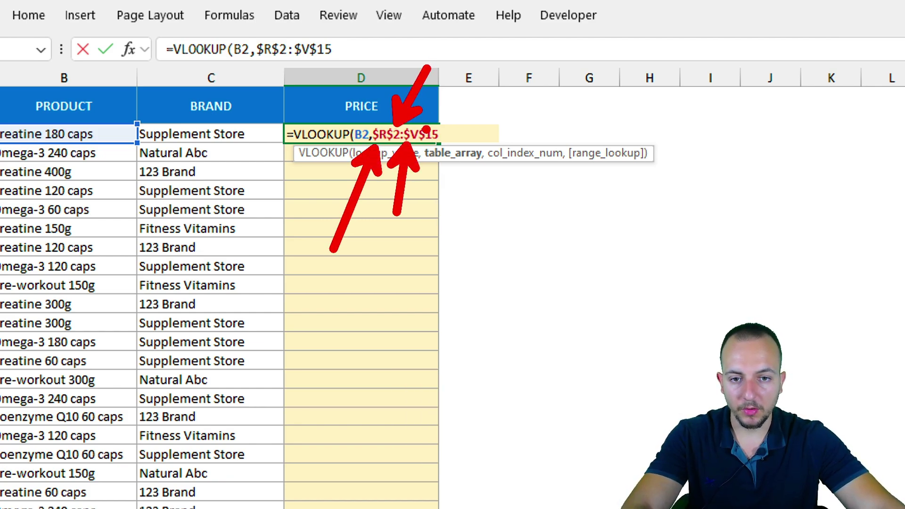
{"action": "left_click_drag", "start_coordinate": [424, 130], "coordinate": [468, 89]}
{"action": "key", "text": "Escape"}
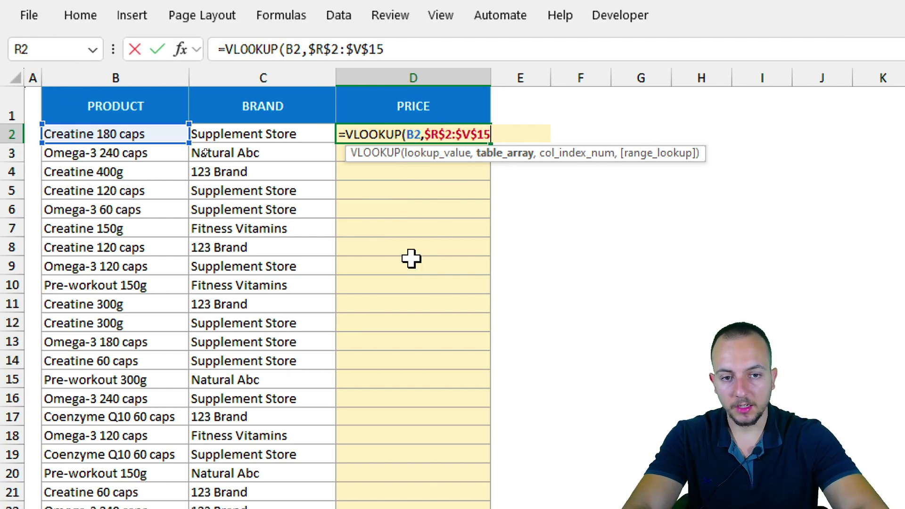
{"action": "type", "text": ","}
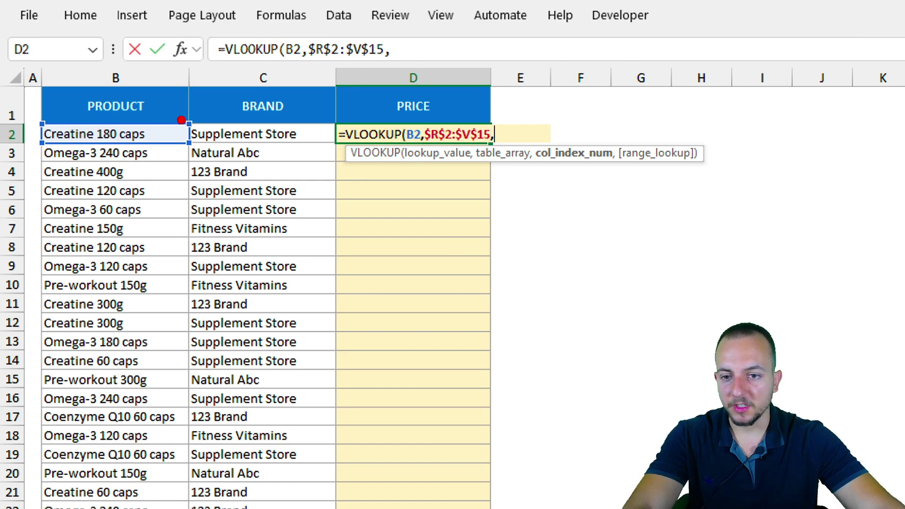
{"action": "left_click_drag", "start_coordinate": [182, 120], "coordinate": [325, 146]}
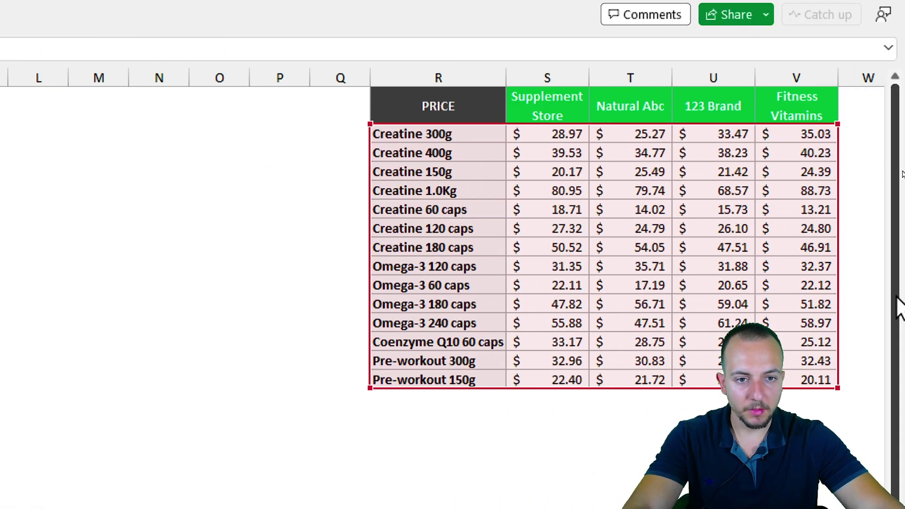
{"action": "left_click_drag", "start_coordinate": [337, 81], "coordinate": [300, 157]}
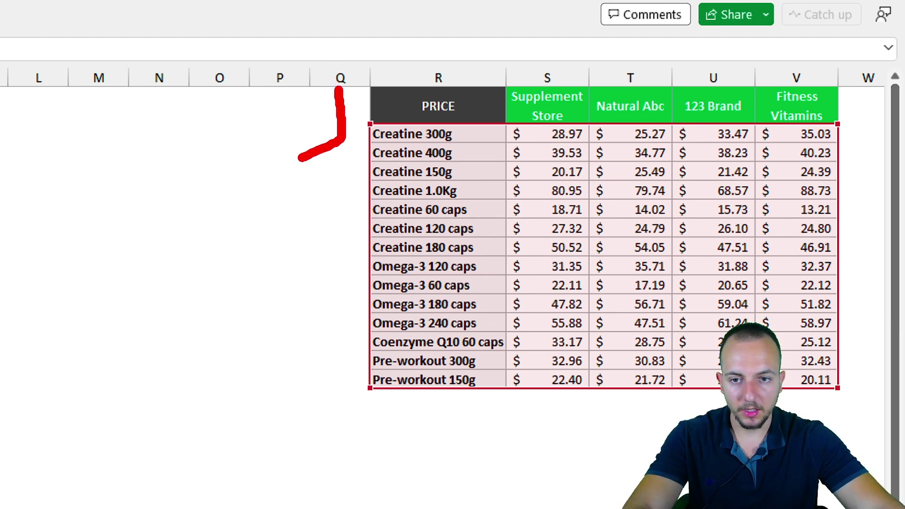
{"action": "mouse_move", "coordinate": [515, 46]}
{"action": "left_mouse_down"}
{"action": "mouse_move", "coordinate": [542, 39]}
{"action": "mouse_move", "coordinate": [577, 66]}
{"action": "left_mouse_up"}
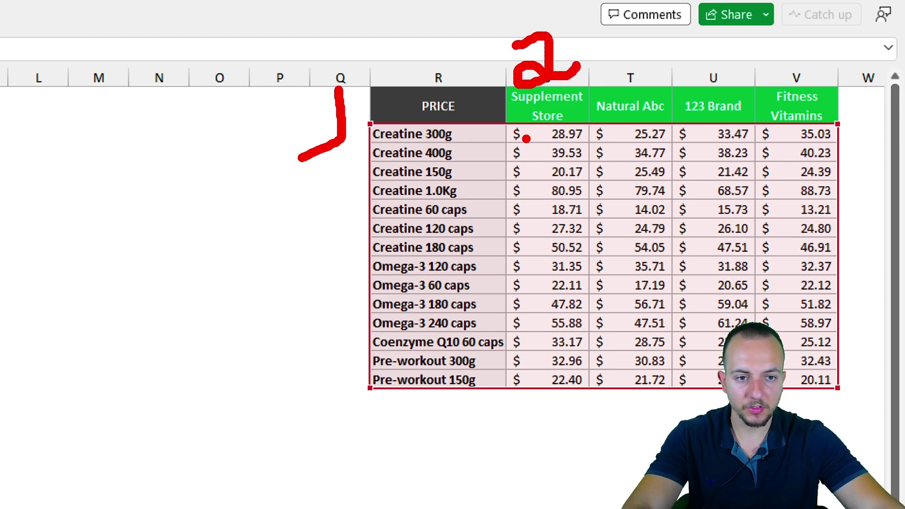
{"action": "mouse_move", "coordinate": [500, 80]}
{"action": "left_mouse_down"}
{"action": "mouse_move", "coordinate": [558, 182]}
{"action": "mouse_move", "coordinate": [596, 393]}
{"action": "left_mouse_up"}
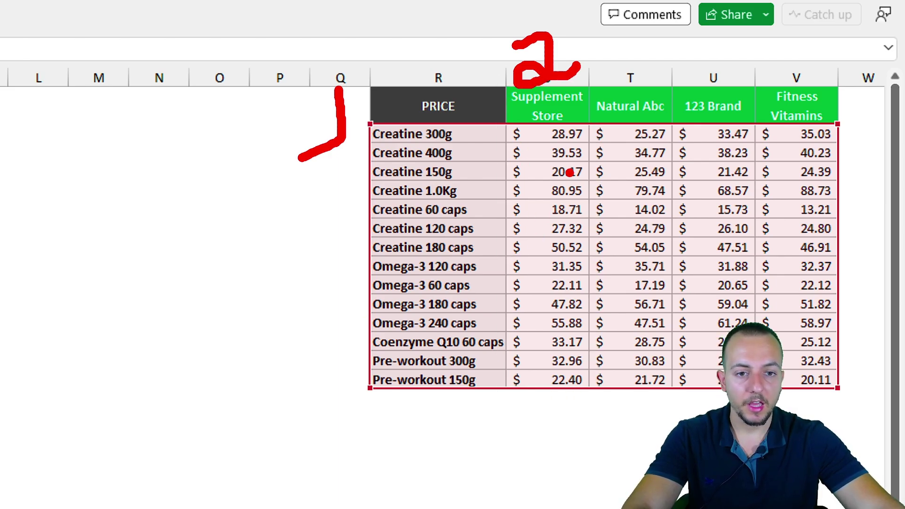
{"action": "mouse_move", "coordinate": [511, 78]}
{"action": "left_mouse_down"}
{"action": "mouse_move", "coordinate": [535, 132]}
{"action": "mouse_move", "coordinate": [593, 132]}
{"action": "left_mouse_up"}
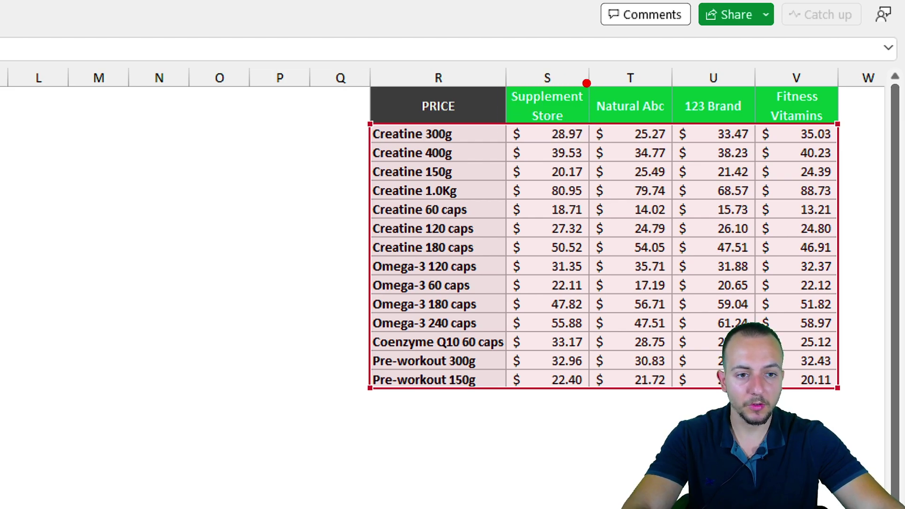
{"action": "left_click_drag", "start_coordinate": [583, 78], "coordinate": [679, 132]}
{"action": "left_click_drag", "start_coordinate": [668, 75], "coordinate": [756, 134]}
{"action": "left_click_drag", "start_coordinate": [751, 74], "coordinate": [844, 130]}
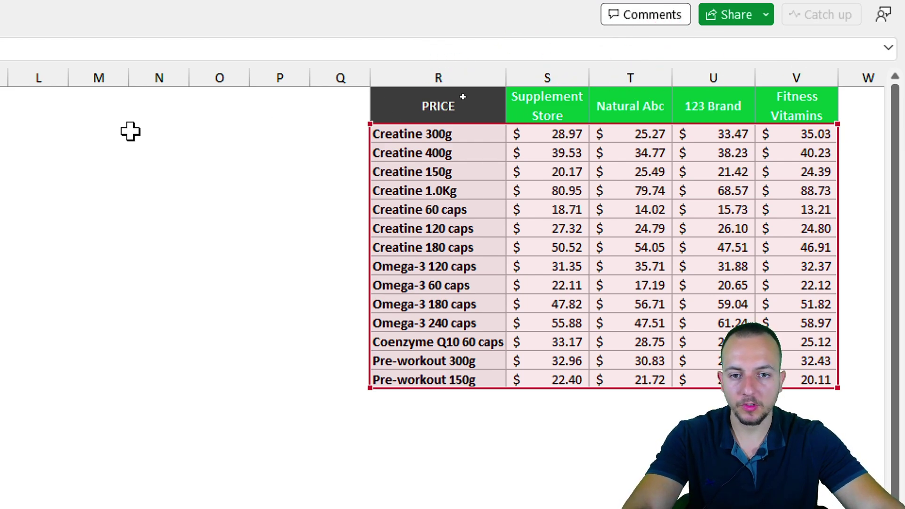
Nest a MATCH function as the VLOOKUP column index, with the brand in C2 as its lookup value.
{"action": "type", "text": ","}
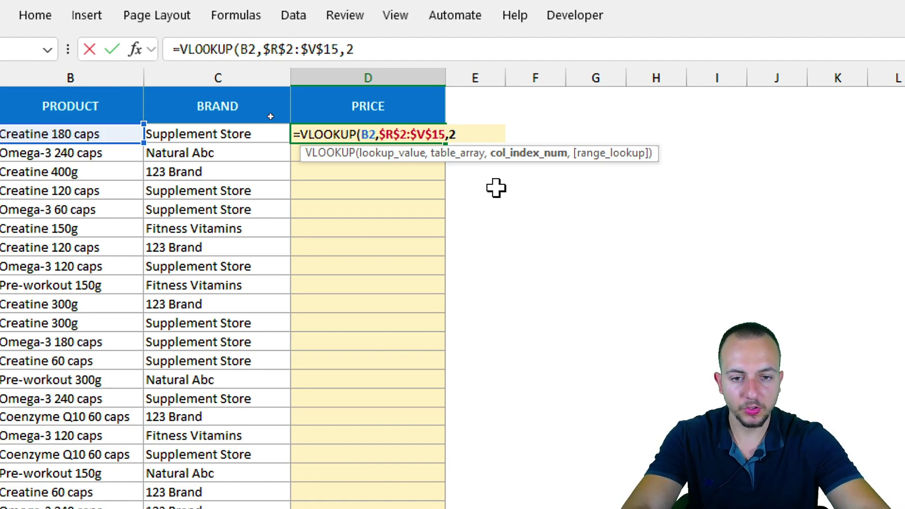
{"action": "key", "text": "BackSpace"}
{"action": "type", "text": "match"}
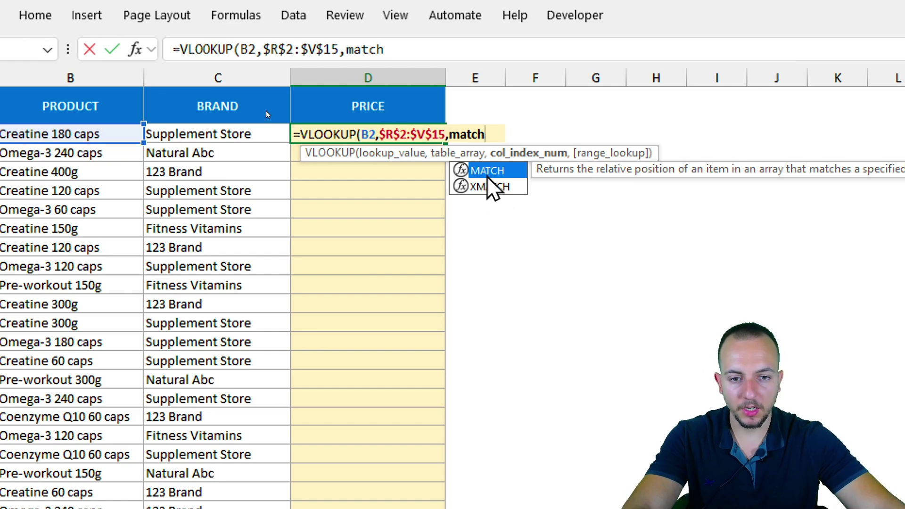
{"action": "key", "text": "Tab"}
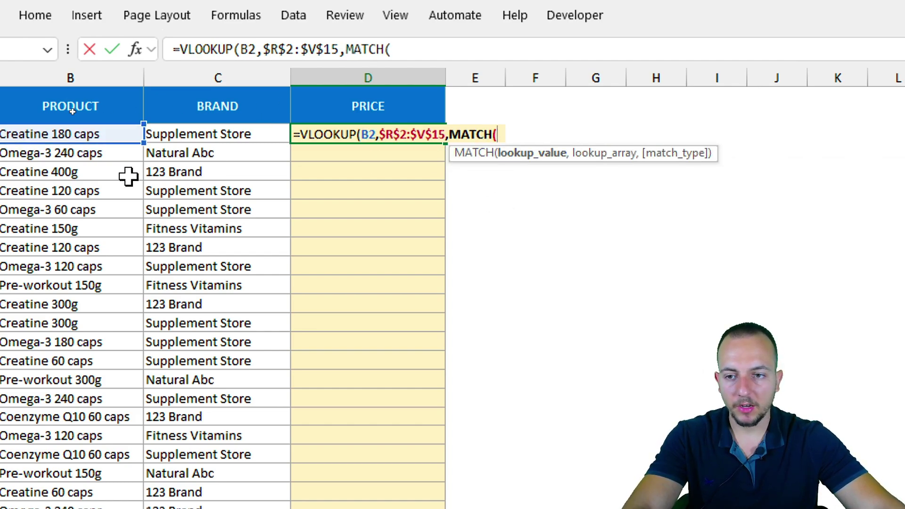
{"action": "left_click", "coordinate": [188, 134]}
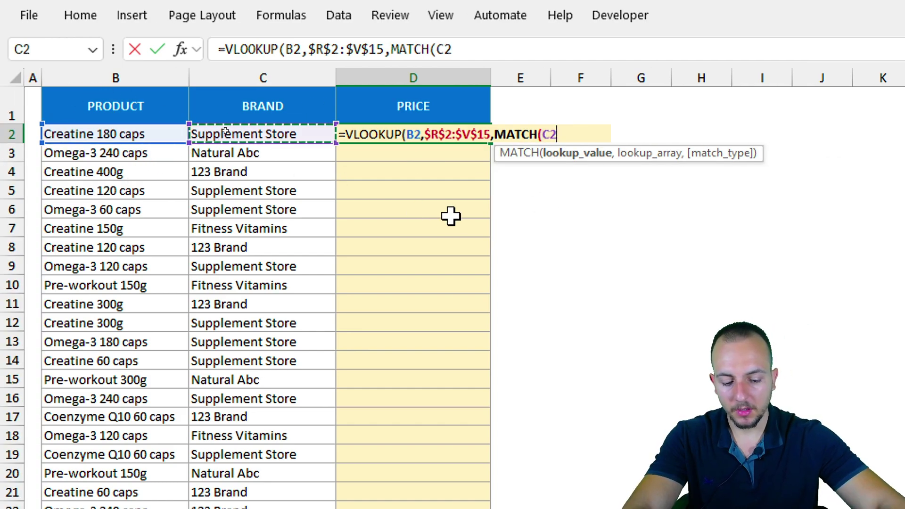
Set the MATCH lookup array to the price table's header row, R1:V1.
{"action": "type", "text": ","}
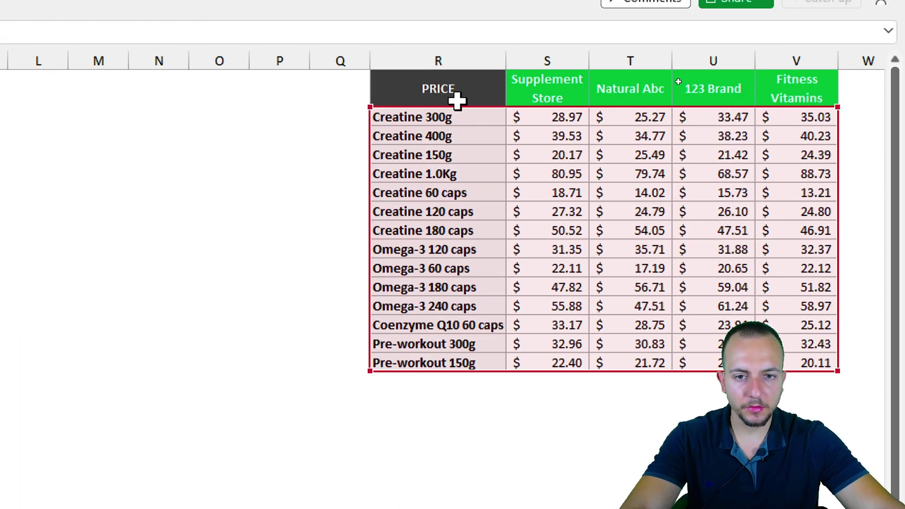
{"action": "left_click_drag", "start_coordinate": [458, 97], "coordinate": [862, 84]}
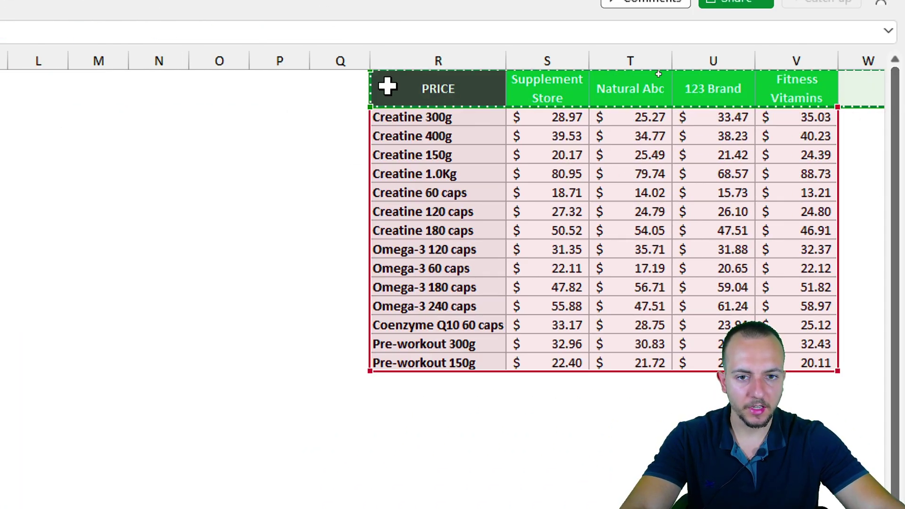
{"action": "left_click_drag", "start_coordinate": [383, 85], "coordinate": [773, 89]}
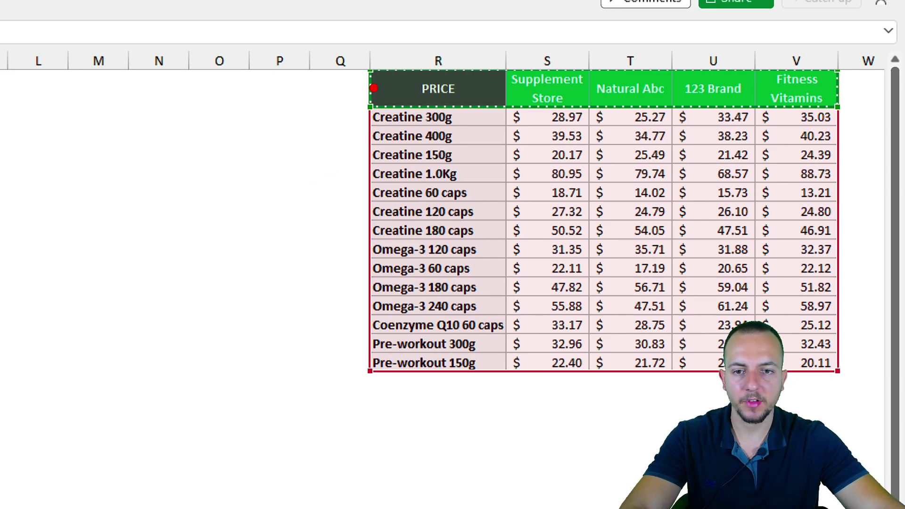
{"action": "mouse_move", "coordinate": [367, 60]}
{"action": "left_mouse_down"}
{"action": "mouse_move", "coordinate": [426, 94]}
{"action": "mouse_move", "coordinate": [843, 112]}
{"action": "left_mouse_up"}
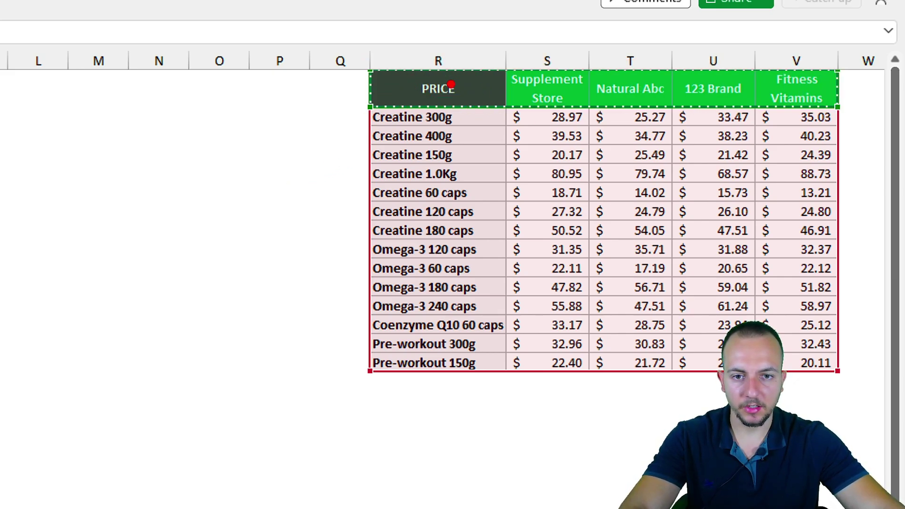
{"action": "left_click_drag", "start_coordinate": [455, 64], "coordinate": [464, 66]}
{"action": "mouse_move", "coordinate": [396, 47]}
{"action": "left_mouse_down"}
{"action": "mouse_move", "coordinate": [407, 81]}
{"action": "mouse_move", "coordinate": [348, 111]}
{"action": "left_mouse_up"}
{"action": "mouse_move", "coordinate": [527, 68]}
{"action": "left_mouse_down"}
{"action": "mouse_move", "coordinate": [568, 57]}
{"action": "mouse_move", "coordinate": [591, 114]}
{"action": "left_mouse_up"}
{"action": "mouse_move", "coordinate": [627, 71]}
{"action": "left_mouse_down"}
{"action": "mouse_move", "coordinate": [626, 61]}
{"action": "mouse_move", "coordinate": [630, 111]}
{"action": "mouse_move", "coordinate": [612, 110]}
{"action": "left_mouse_up"}
{"action": "mouse_move", "coordinate": [719, 43]}
{"action": "left_mouse_down"}
{"action": "mouse_move", "coordinate": [735, 75]}
{"action": "mouse_move", "coordinate": [720, 119]}
{"action": "left_mouse_up"}
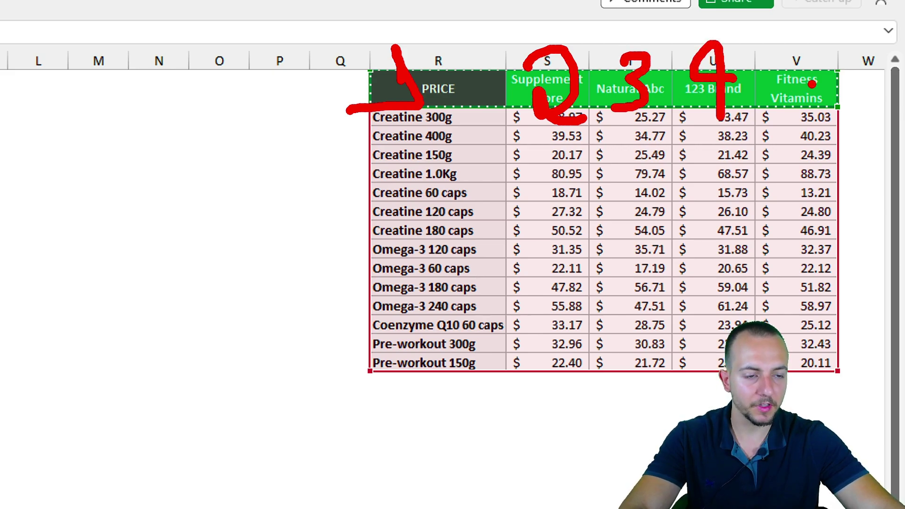
{"action": "left_click_drag", "start_coordinate": [820, 64], "coordinate": [766, 122]}
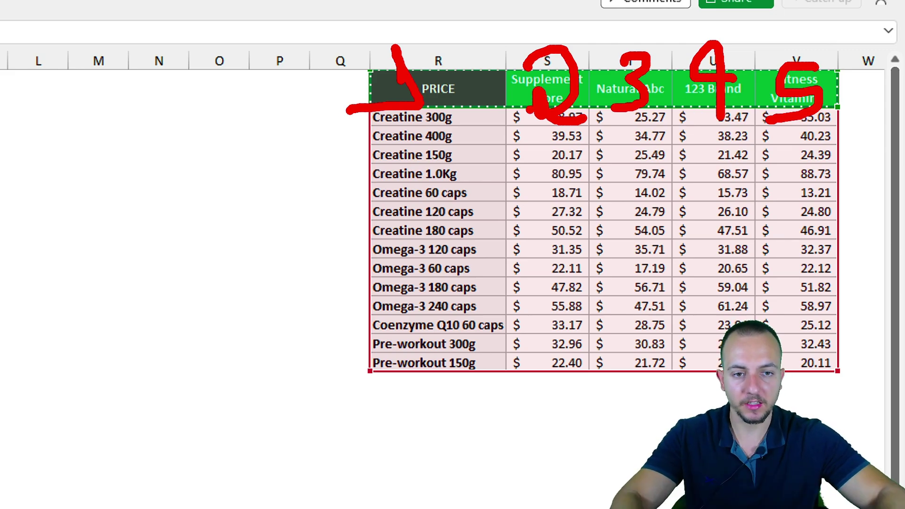
{"action": "key", "text": "Escape"}
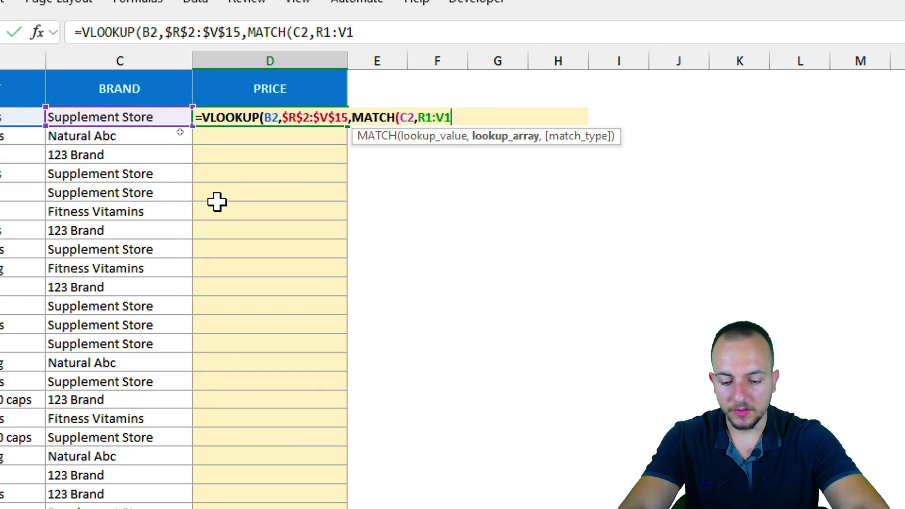
Lock the MATCH lookup array as $R$1:$V$1, set its match type to 0 (exact match), and close the nested function.
{"action": "key", "text": "F4"}
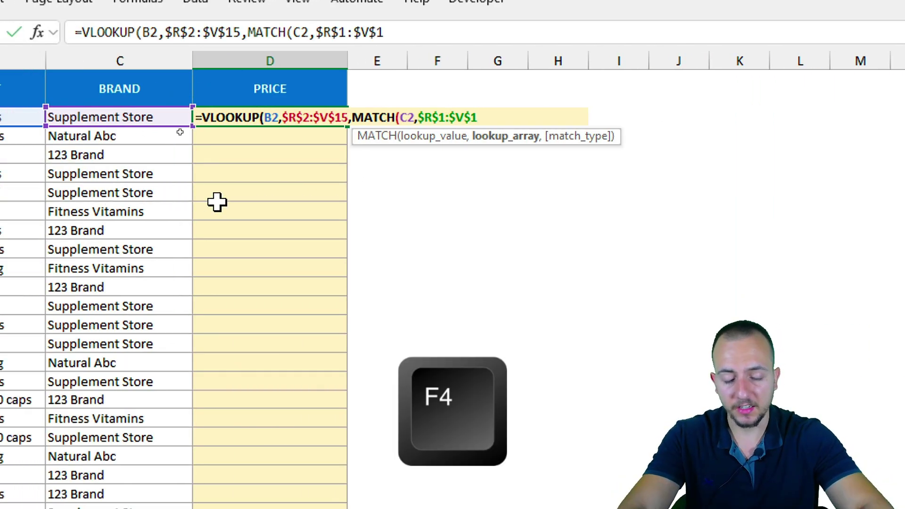
{"action": "type", "text": ","}
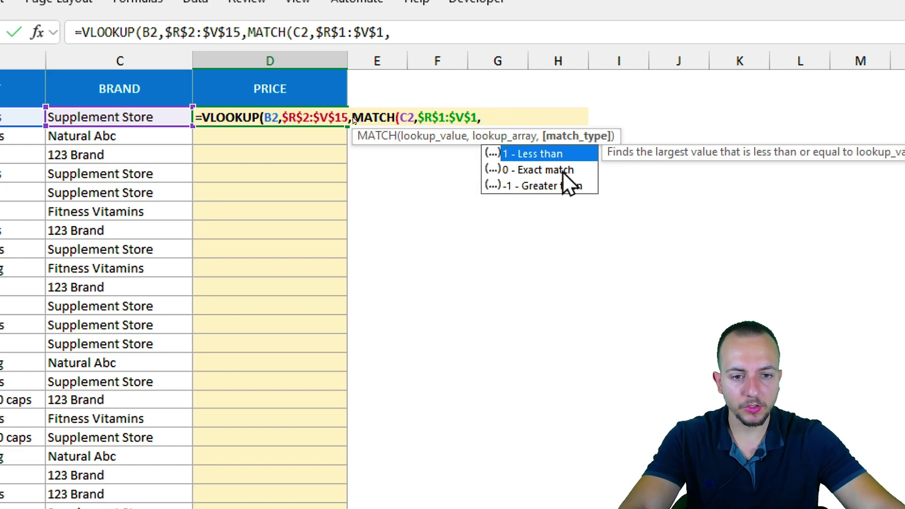
{"action": "left_click", "coordinate": [538, 171]}
{"action": "double_click", "coordinate": [536, 171]}
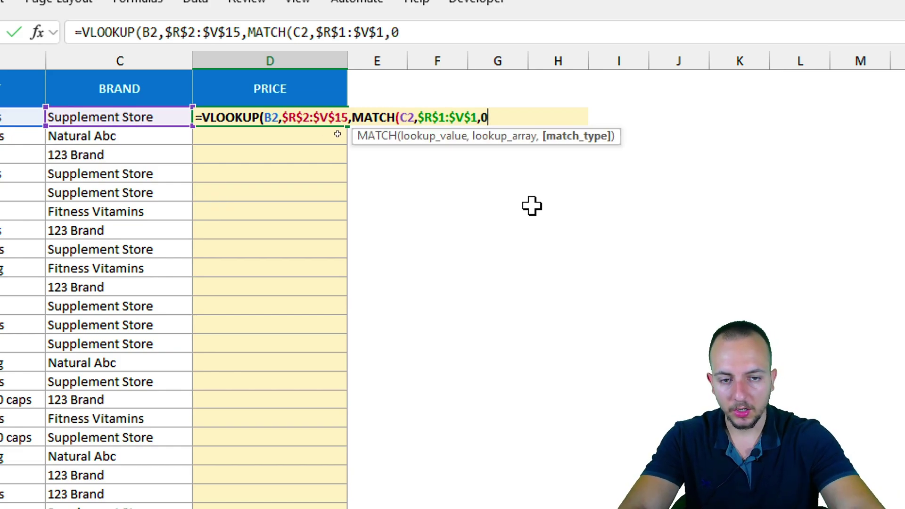
{"action": "type", "text": "),"}
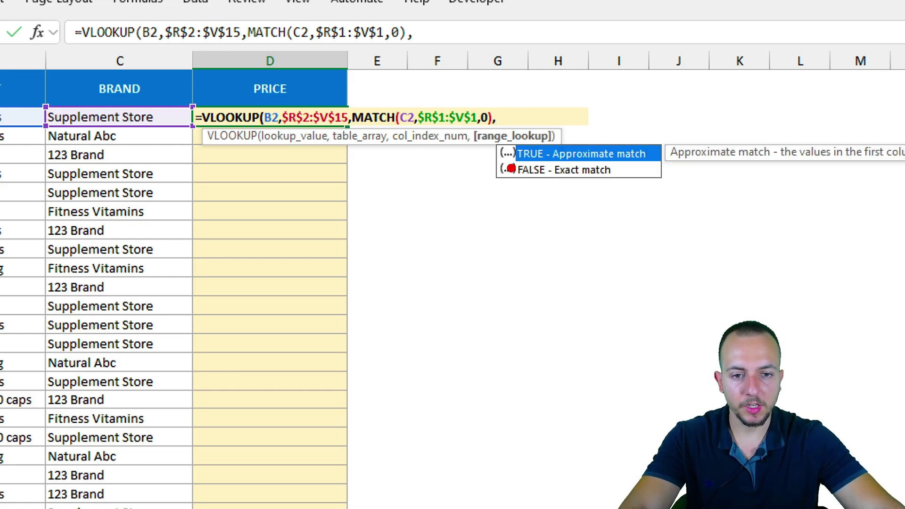
{"action": "mouse_move", "coordinate": [490, 158]}
{"action": "left_mouse_down"}
{"action": "mouse_move", "coordinate": [363, 202]}
{"action": "mouse_move", "coordinate": [231, 174]}
{"action": "left_mouse_up"}
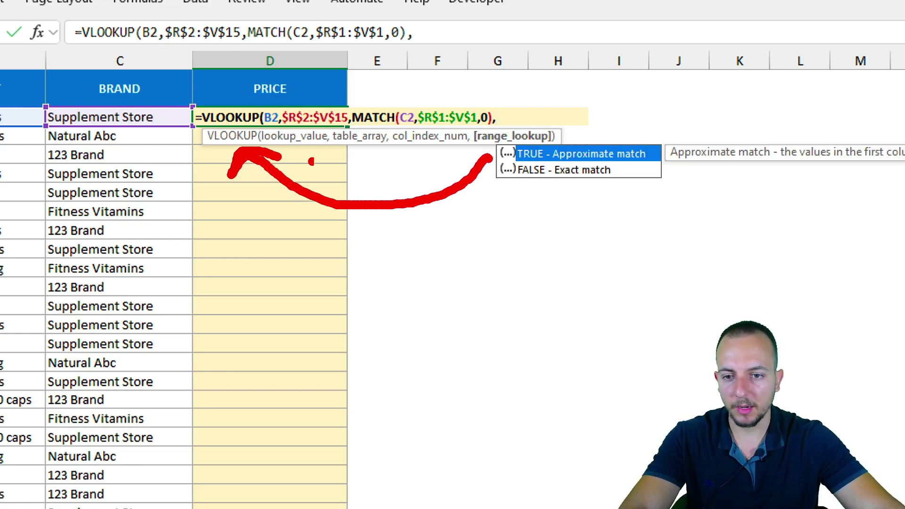
{"action": "key", "text": "e"}
{"action": "left_click_drag", "start_coordinate": [471, 242], "coordinate": [532, 186]}
{"action": "mouse_move", "coordinate": [438, 210]}
{"action": "left_mouse_down"}
{"action": "mouse_move", "coordinate": [506, 160]}
{"action": "mouse_move", "coordinate": [616, 185]}
{"action": "left_mouse_up"}
{"action": "key", "text": "ctrl+z"}
{"action": "key", "text": "ctrl+z"}
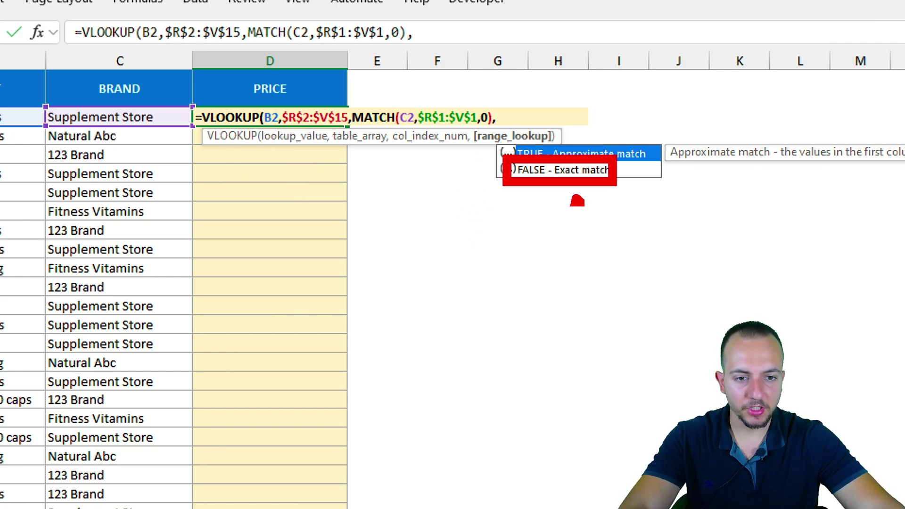
{"action": "key", "text": "Escape"}
Set the VLOOKUP range lookup to FALSE (exact match) and enter the completed formula in D2.
{"action": "left_click", "coordinate": [544, 154]}
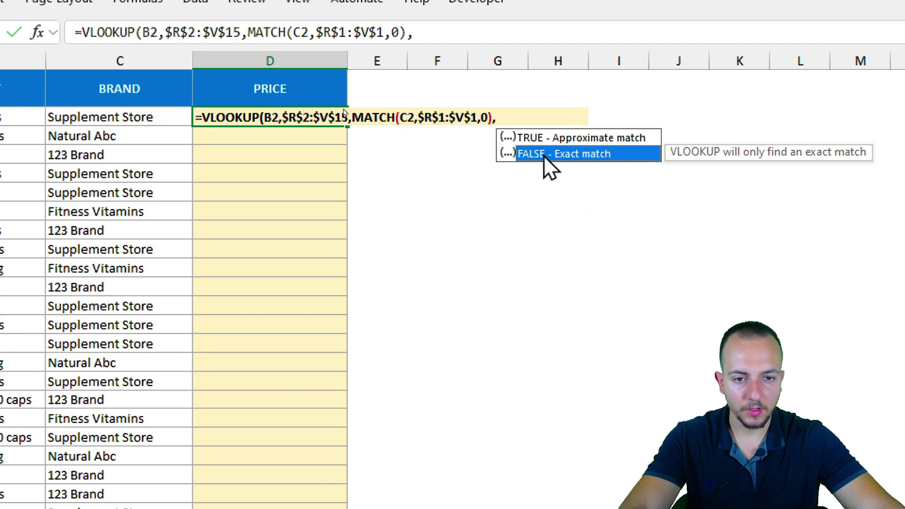
{"action": "double_click", "coordinate": [544, 154]}
{"action": "type", "text": ")"}
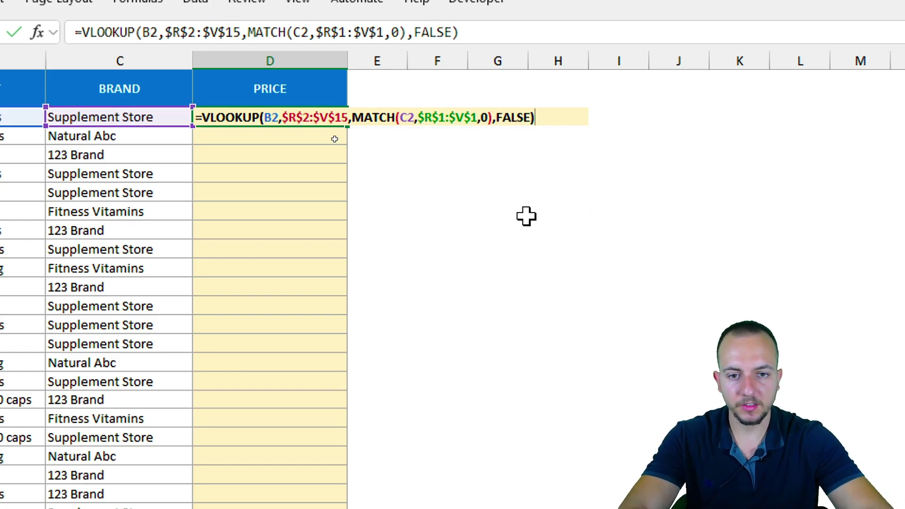
{"action": "key", "text": "Return"}
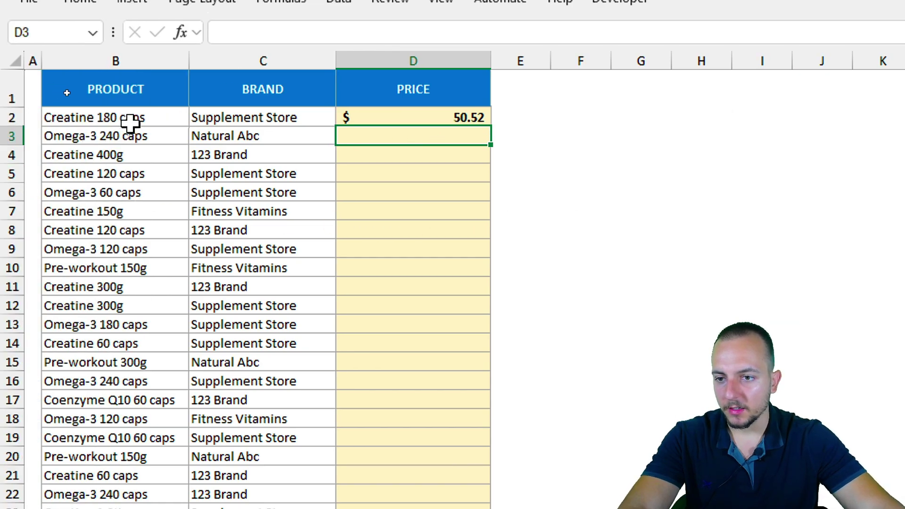
Check the D2 price against the Creatine 180 caps row and Supplement Store column of the price table.
{"action": "left_click", "coordinate": [125, 119]}
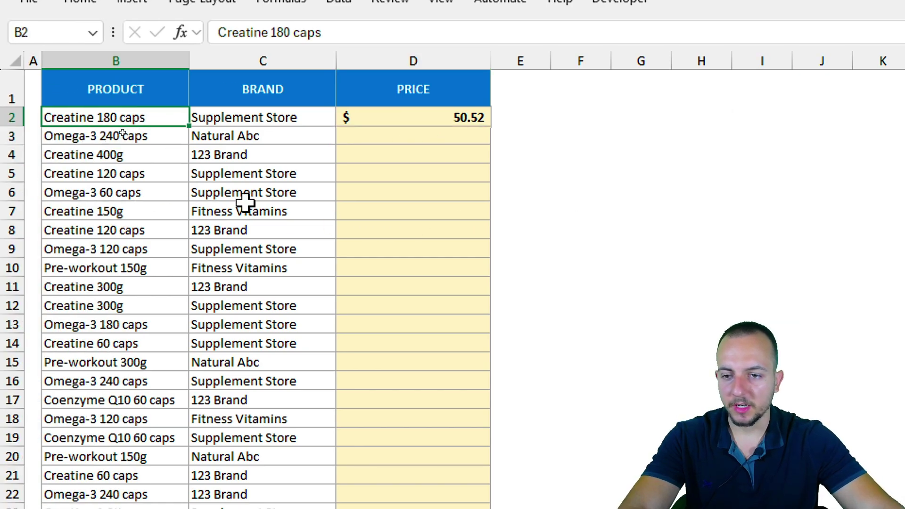
{"action": "left_click", "coordinate": [307, 118]}
{"action": "left_click", "coordinate": [429, 122]}
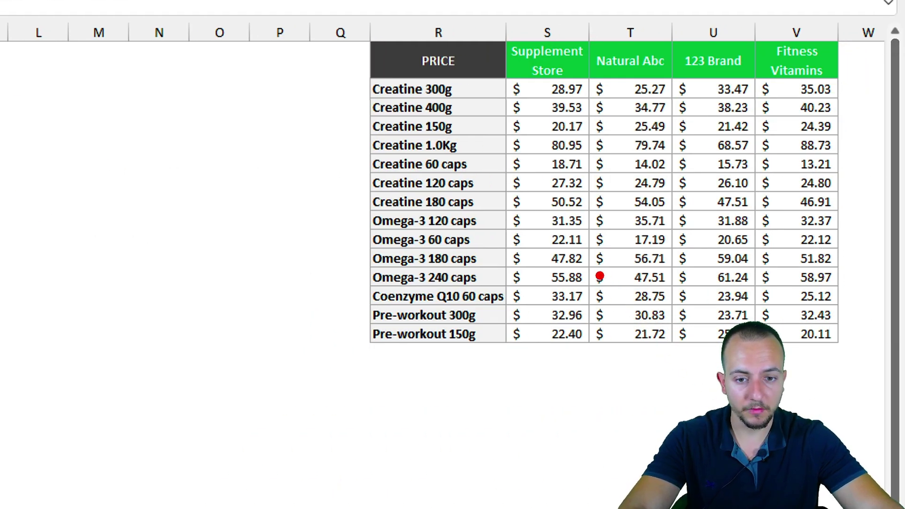
{"action": "left_click_drag", "start_coordinate": [362, 188], "coordinate": [488, 218]}
{"action": "left_click_drag", "start_coordinate": [807, 199], "coordinate": [488, 198]}
{"action": "left_click_drag", "start_coordinate": [498, 36], "coordinate": [593, 83]}
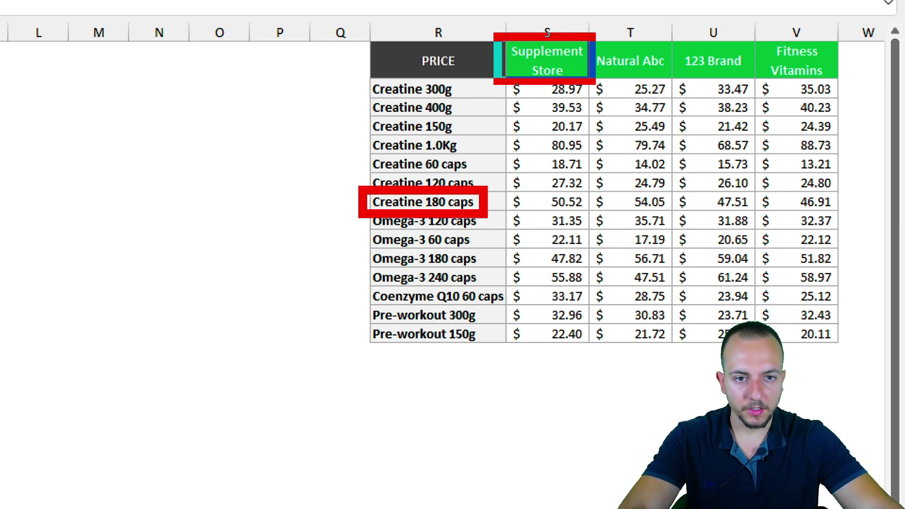
{"action": "left_click_drag", "start_coordinate": [509, 186], "coordinate": [595, 218]}
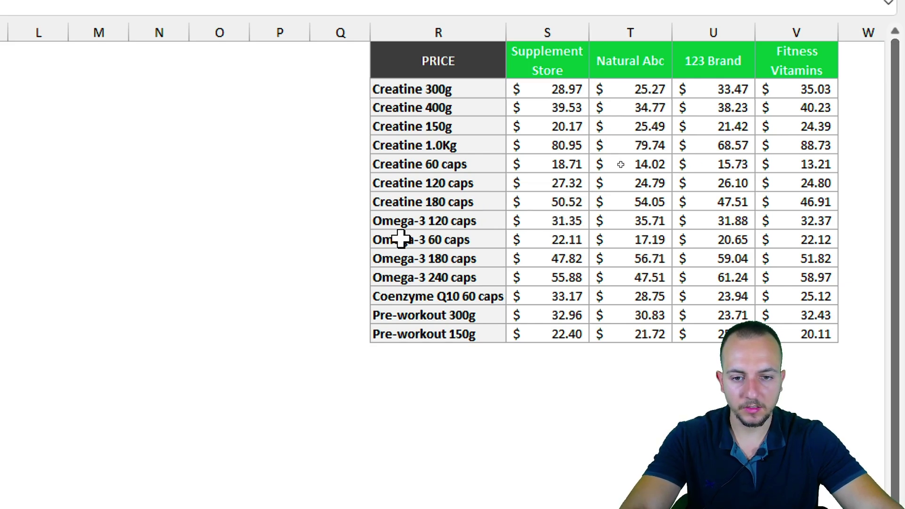
{"action": "scroll", "coordinate": [400, 236], "scroll_direction": "left", "scroll_amount": 5}
{"action": "left_click_drag", "start_coordinate": [510, 79], "coordinate": [490, 80]}
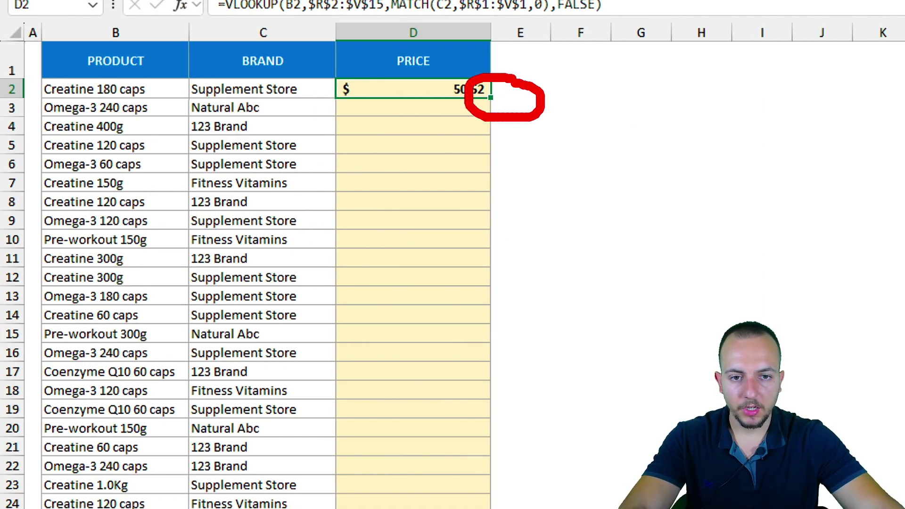
{"action": "left_click_drag", "start_coordinate": [529, 143], "coordinate": [572, 207]}
{"action": "key", "text": "Escape"}
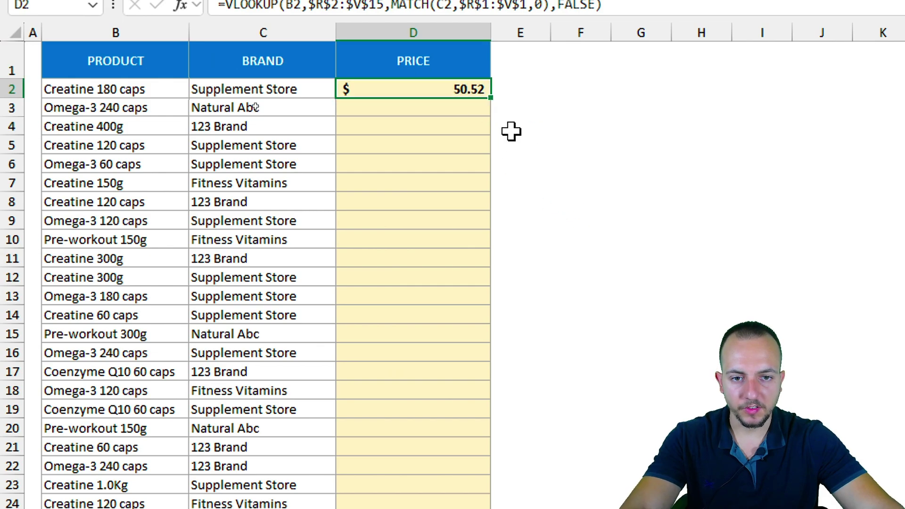
Fill the D2 price formula down the whole PRICE column and select D3 to inspect its copied formula.
{"action": "double_click", "coordinate": [490, 96]}
{"action": "left_click", "coordinate": [453, 115]}
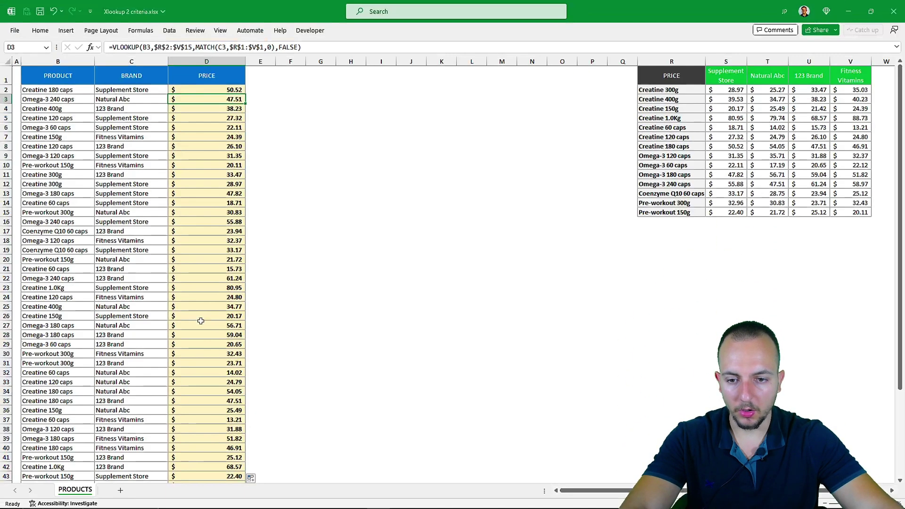
Compare the filled price for Pre-workout 300g from Natural Abc in row 15 with its entry in the price table.
{"action": "scroll", "coordinate": [396, 393], "scroll_direction": "down", "scroll_amount": 6}
{"action": "scroll", "coordinate": [395, 393], "scroll_direction": "up", "scroll_amount": 6}
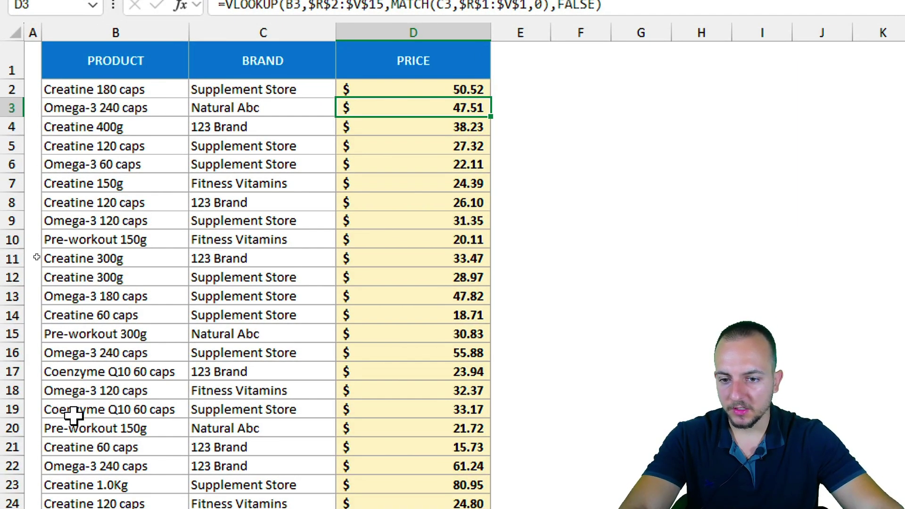
{"action": "scroll", "coordinate": [78, 441], "scroll_direction": "down", "scroll_amount": 1}
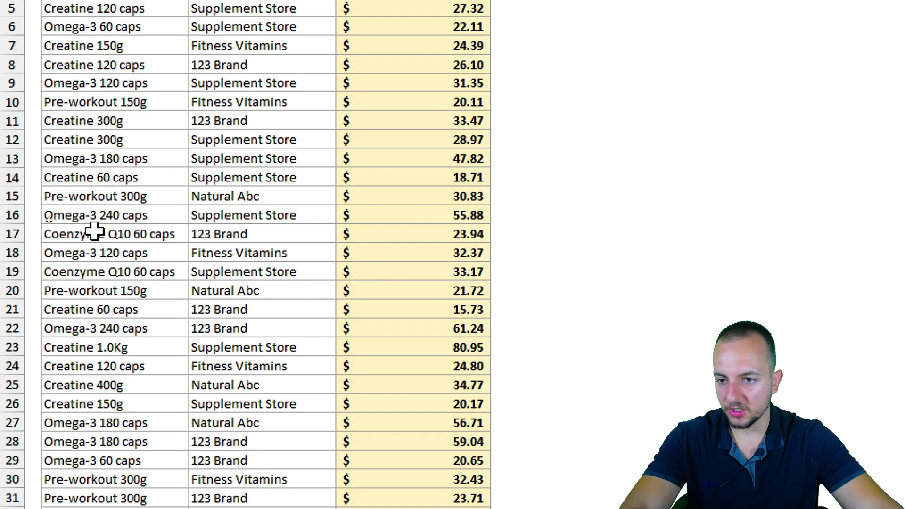
{"action": "left_click_drag", "start_coordinate": [75, 193], "coordinate": [386, 192]}
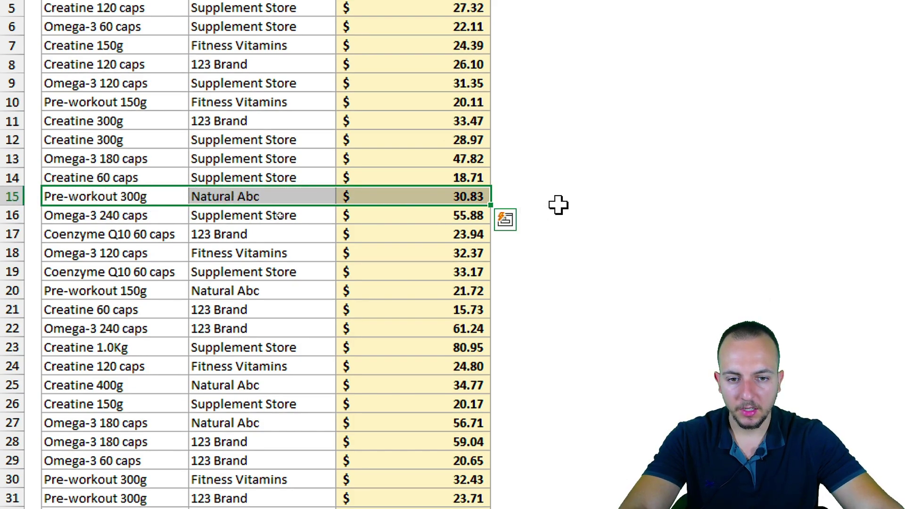
{"action": "mouse_move", "coordinate": [533, 166]}
{"action": "left_mouse_down"}
{"action": "mouse_move", "coordinate": [432, 178]}
{"action": "mouse_move", "coordinate": [455, 173]}
{"action": "left_mouse_up"}
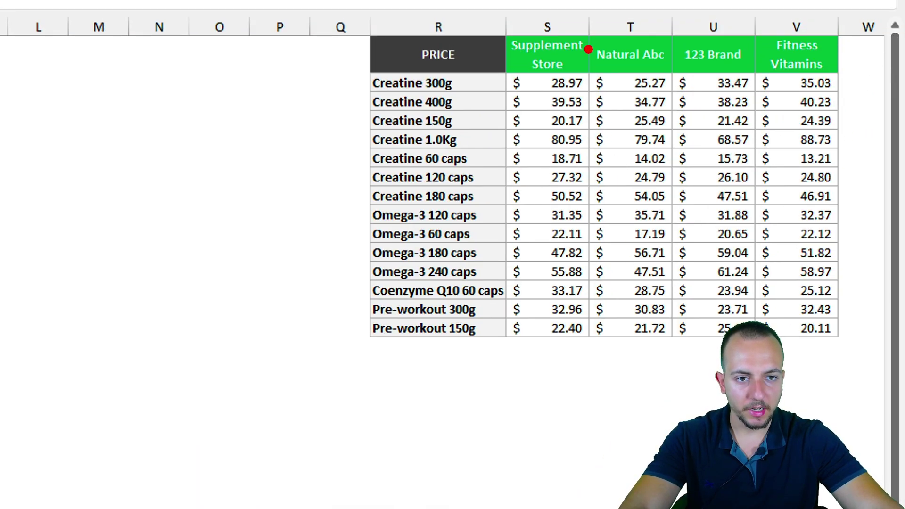
{"action": "mouse_move", "coordinate": [583, 23]}
{"action": "left_mouse_down"}
{"action": "mouse_move", "coordinate": [662, 179]}
{"action": "mouse_move", "coordinate": [679, 344]}
{"action": "left_mouse_up"}
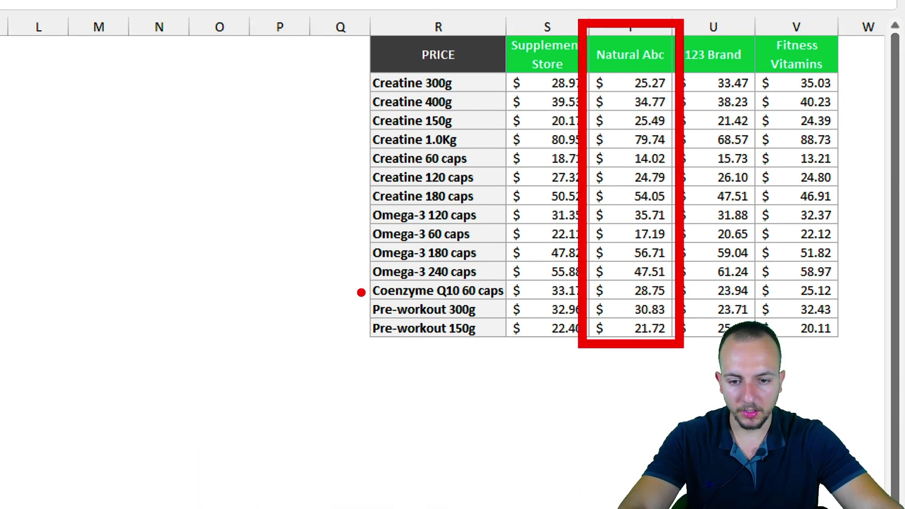
{"action": "mouse_move", "coordinate": [358, 292]}
{"action": "left_mouse_down"}
{"action": "mouse_move", "coordinate": [447, 322]}
{"action": "mouse_move", "coordinate": [695, 320]}
{"action": "left_mouse_up"}
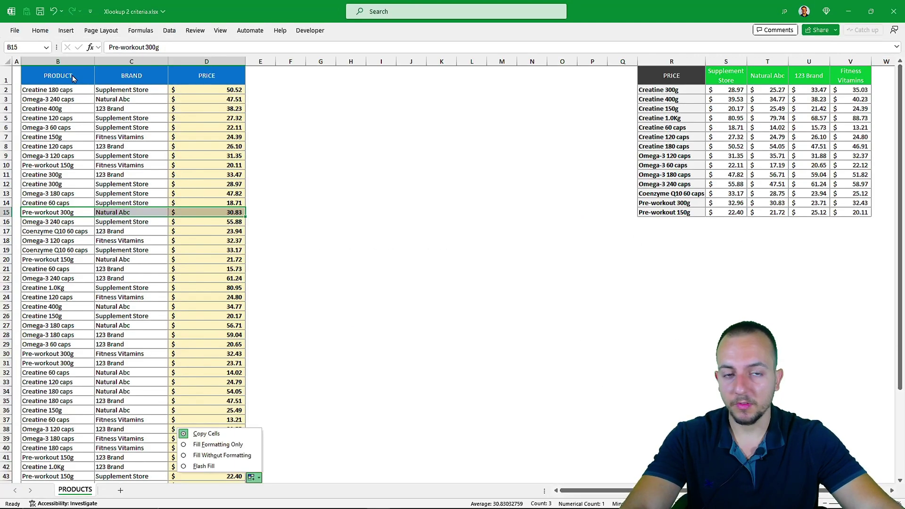
{"action": "left_click", "coordinate": [63, 74]}
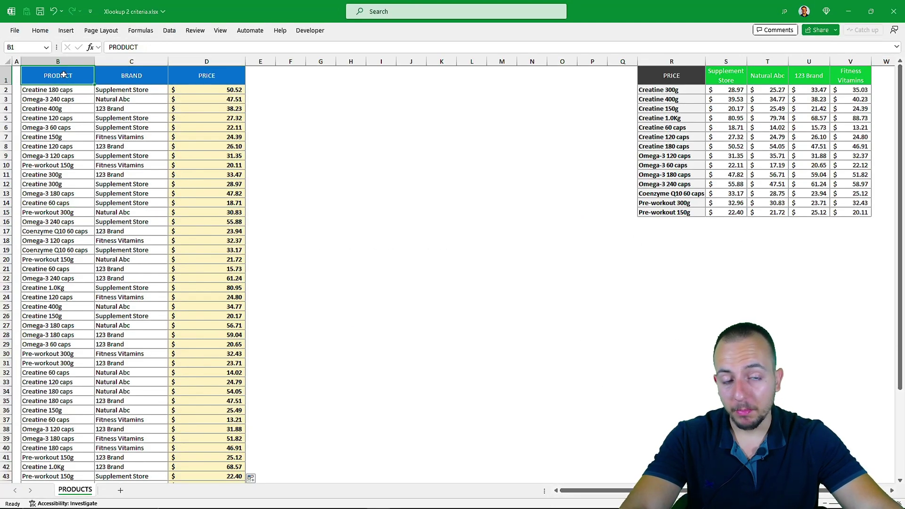